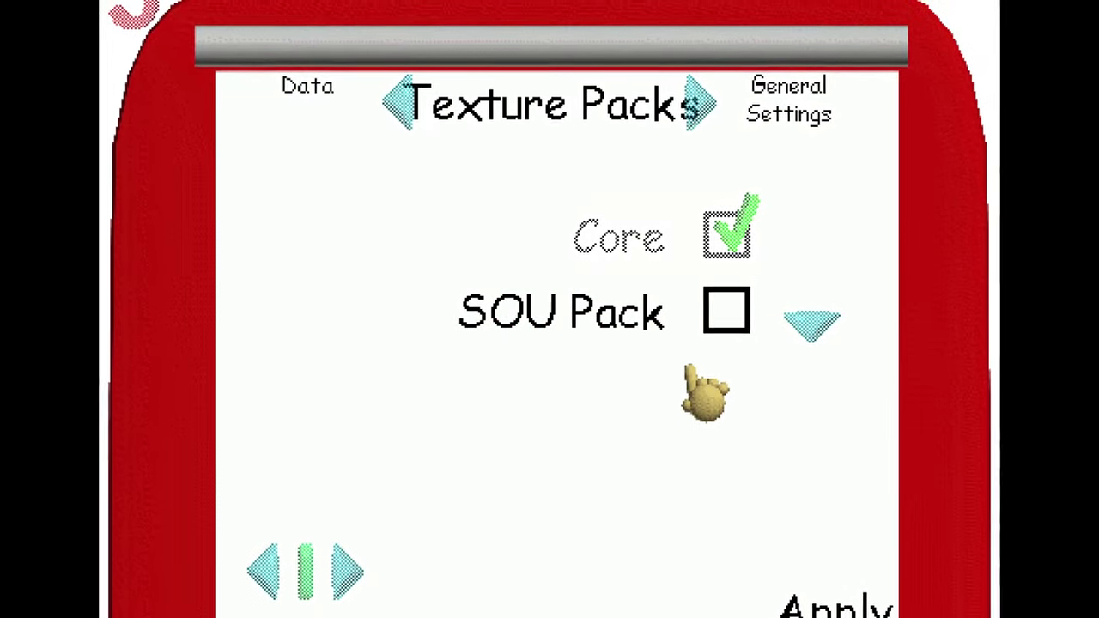
# - Tick the SOU Pack checkbox in Options > Texture Packs
pyautogui.click(711, 320)
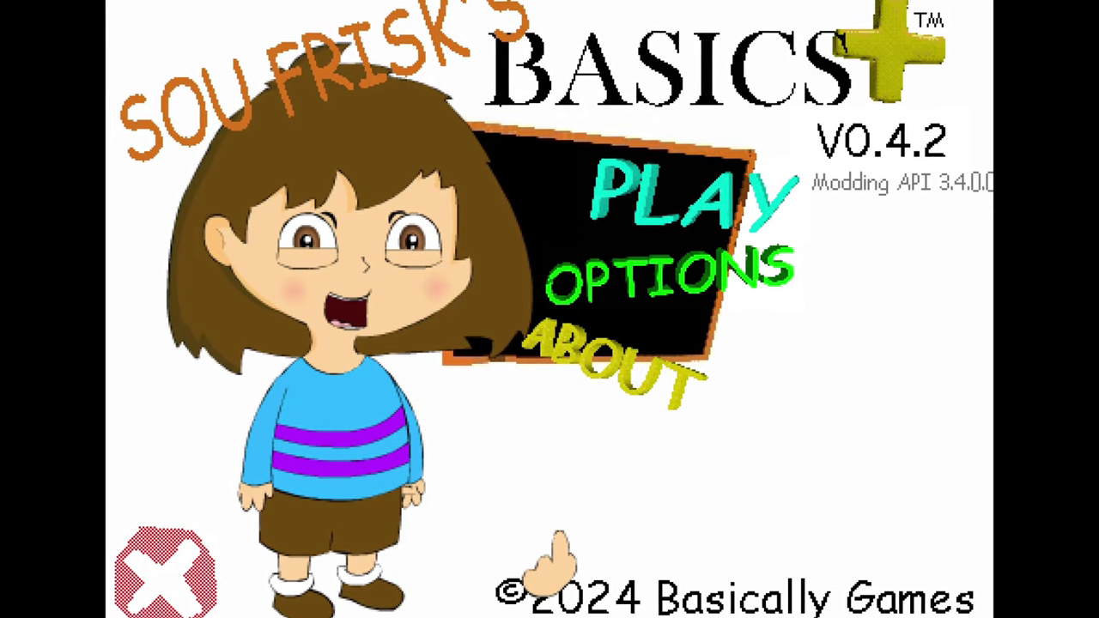
# - Pick a game mode and launch the first floor from the elevator room
pyautogui.click(687, 198)
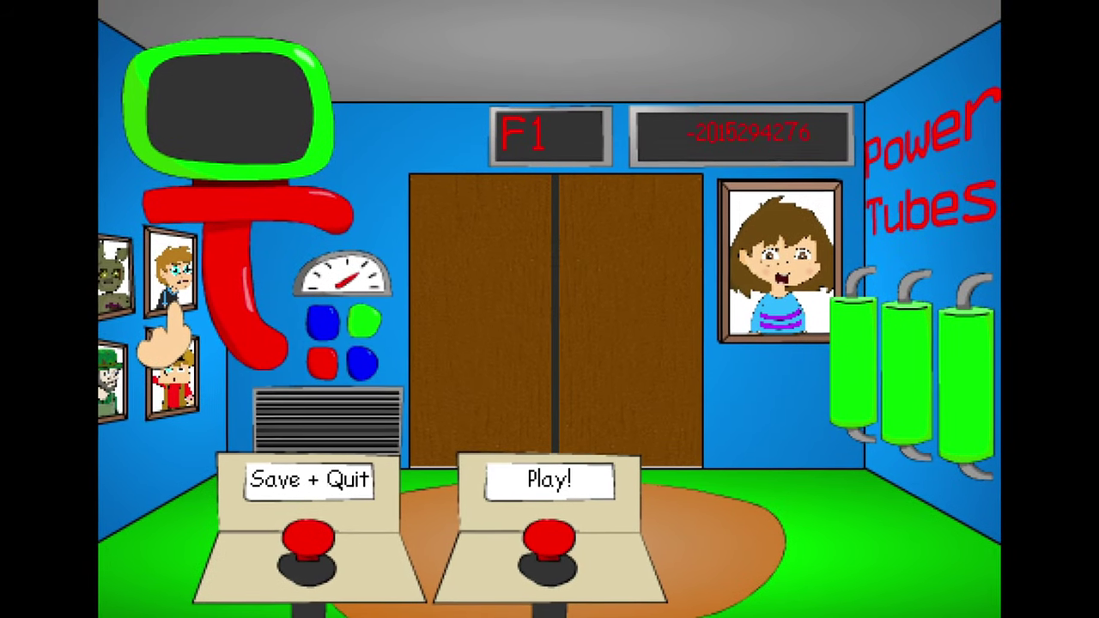
pyautogui.click(550, 479)
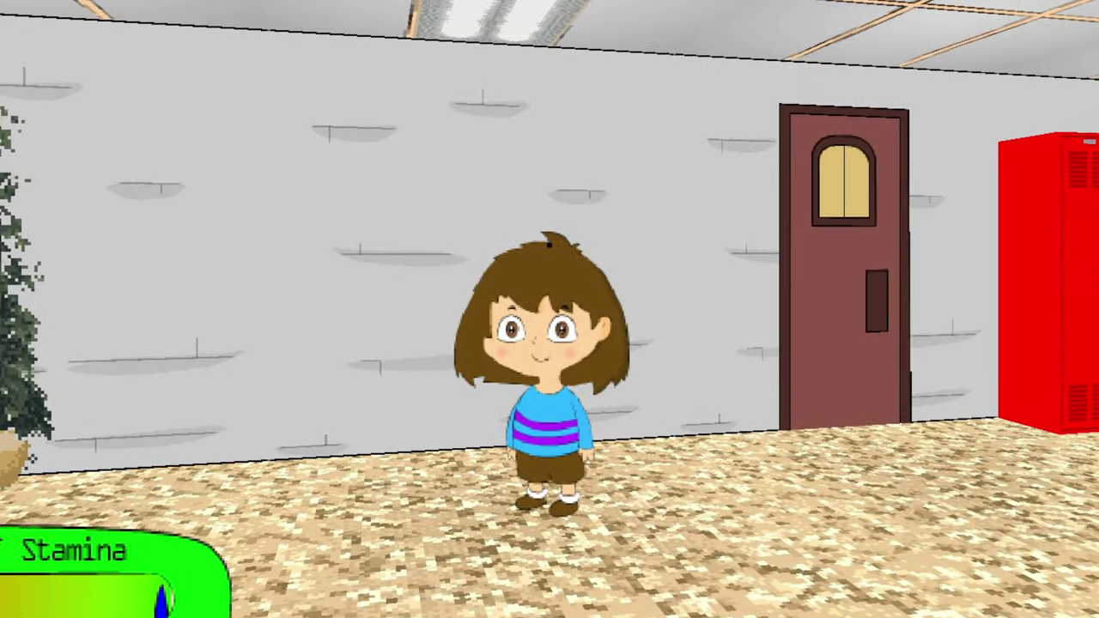
# - Collect the notebook in the first classroom and refill stamina at the water fountain
pyautogui.press('w')
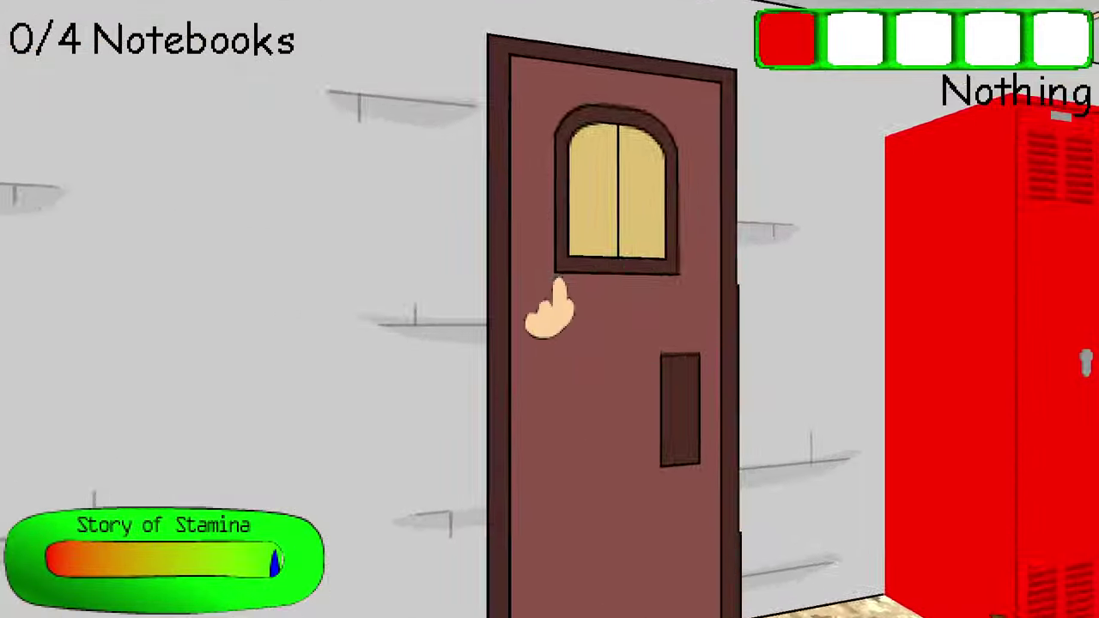
pyautogui.click(550, 309)
pyautogui.press('w')
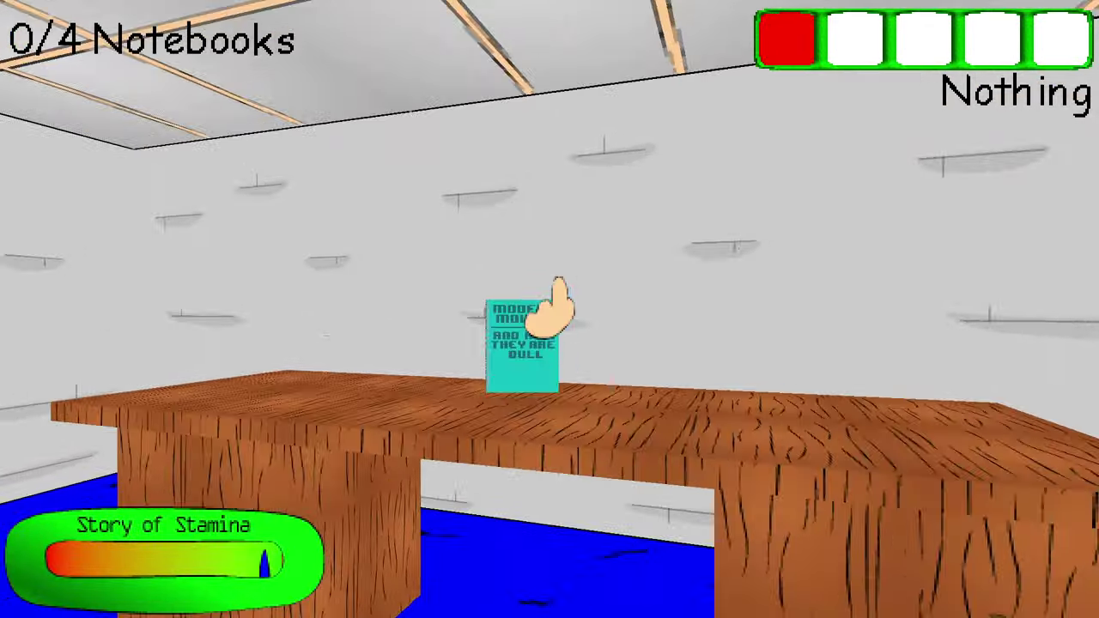
pyautogui.press('w')
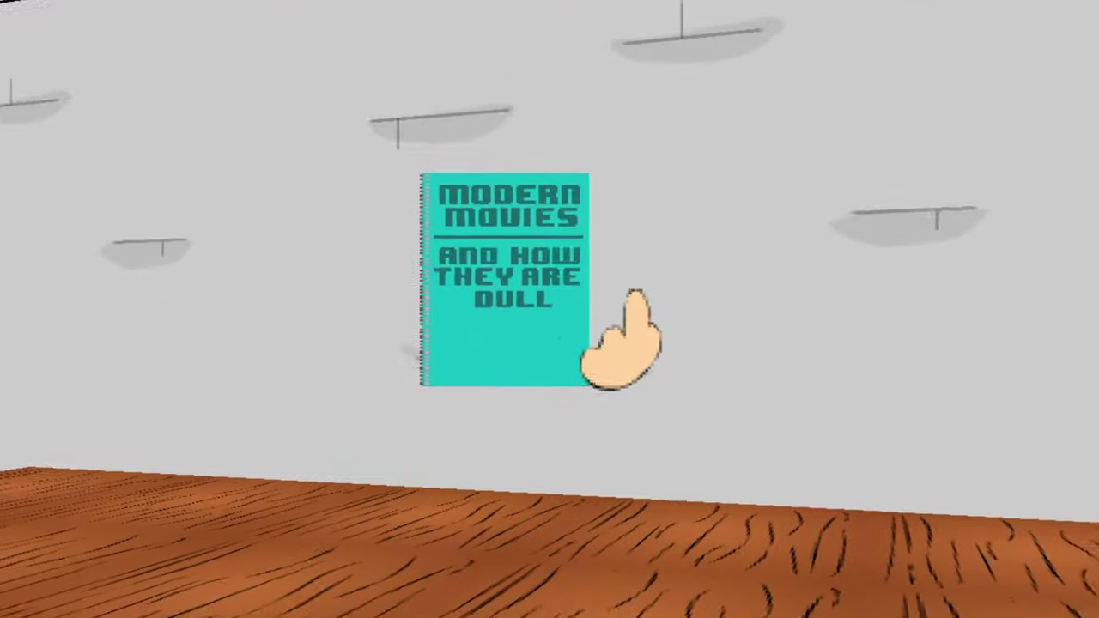
pyautogui.press('w')
pyautogui.press('w')
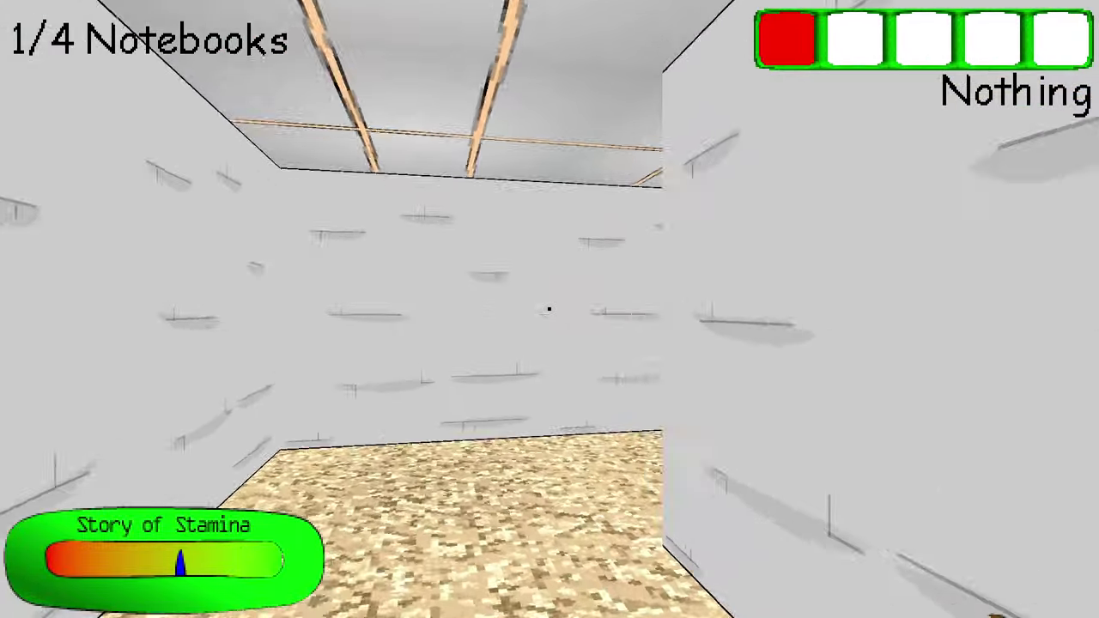
pyautogui.press('w')
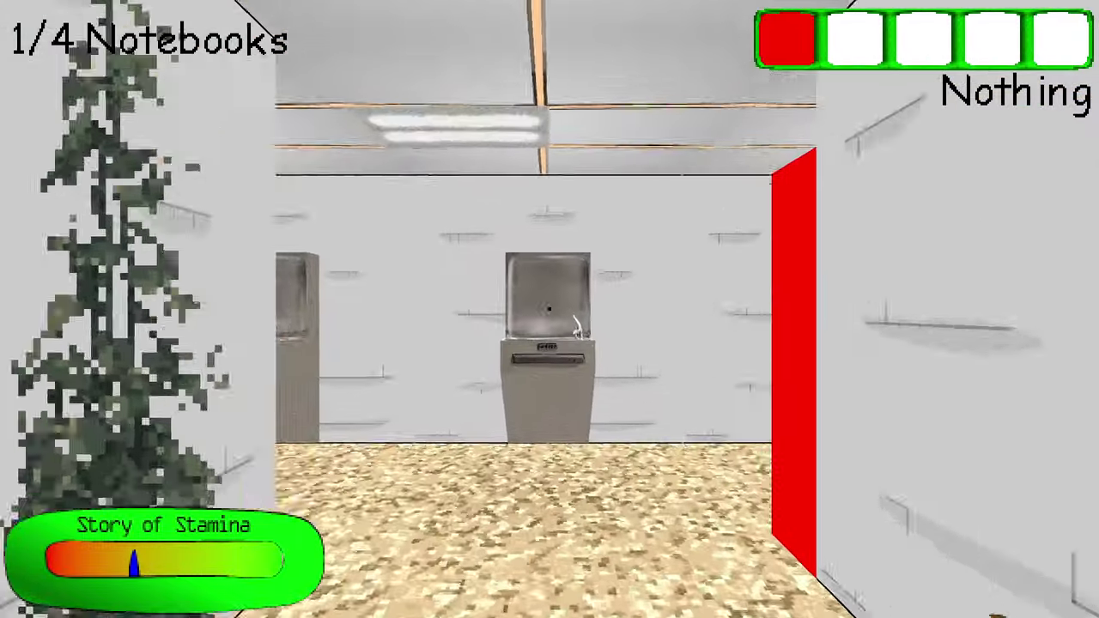
pyautogui.press('w')
pyautogui.click(541, 326)
# - Grab the office item, then collect the notebook above the desk in the next classroom
pyautogui.press('w')
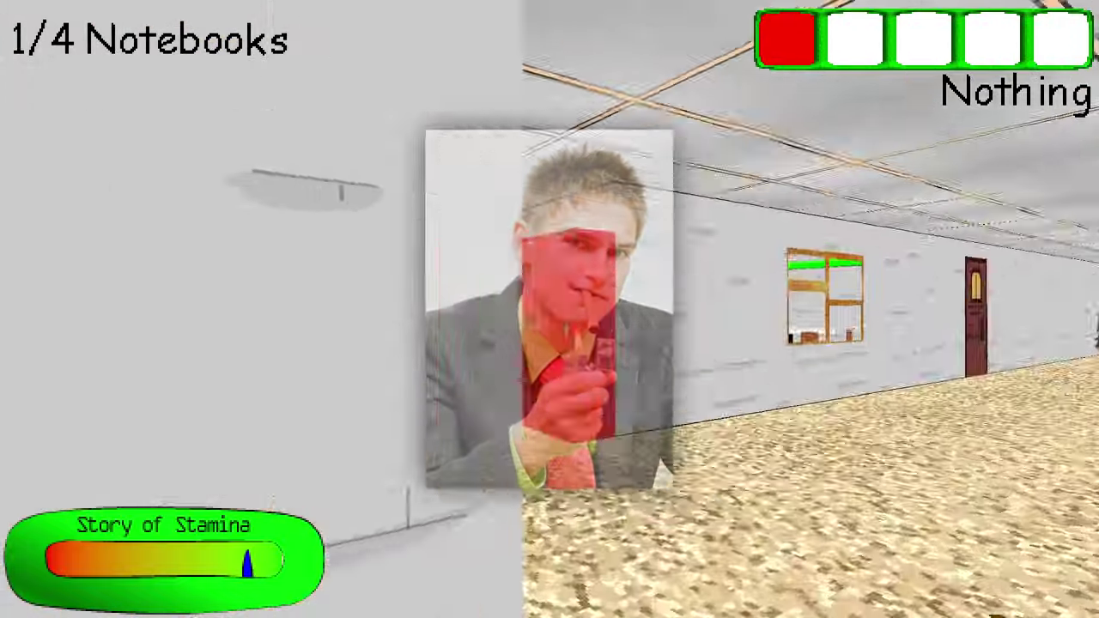
pyautogui.press('w')
pyautogui.press('w')
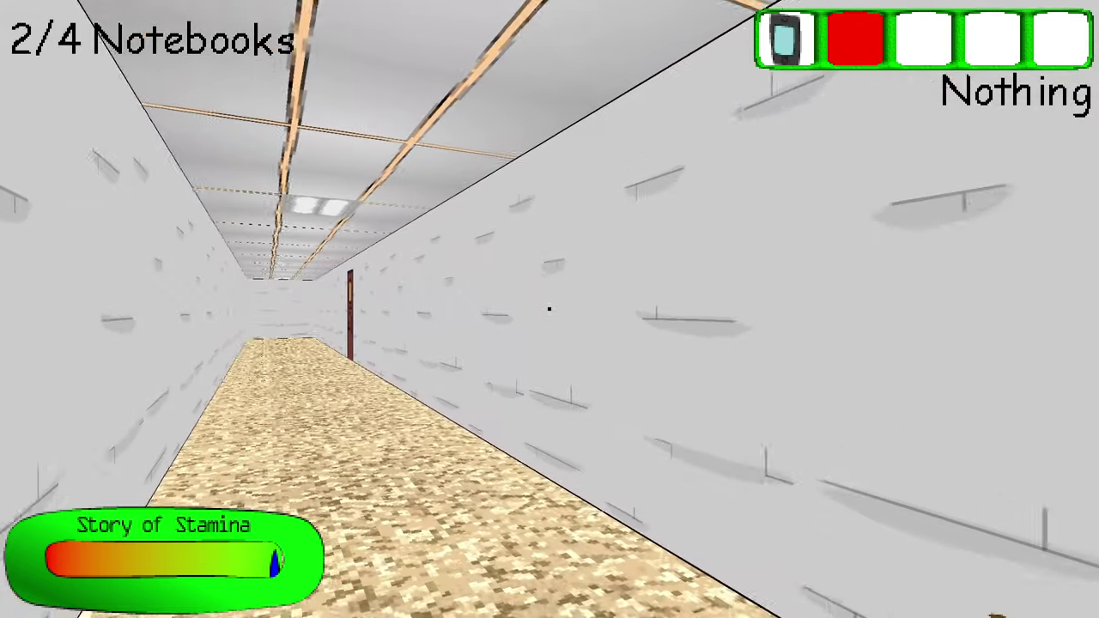
pyautogui.press('w')
pyautogui.click(549, 309)
pyautogui.press('w')
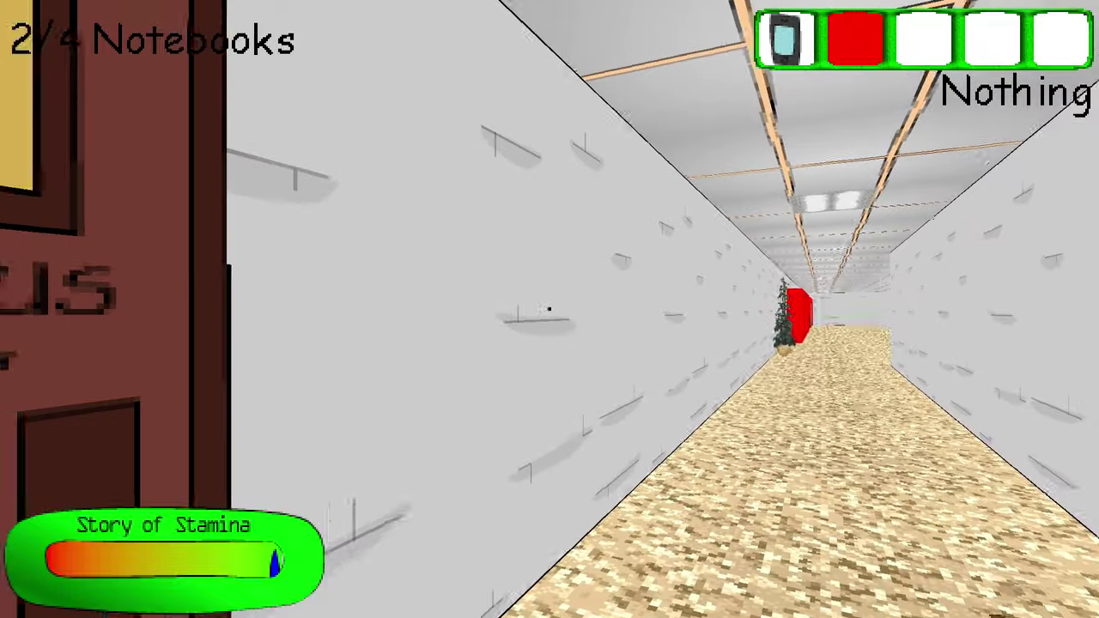
pyautogui.press('w')
pyautogui.press('w')
pyautogui.click(550, 310)
pyautogui.press('w')
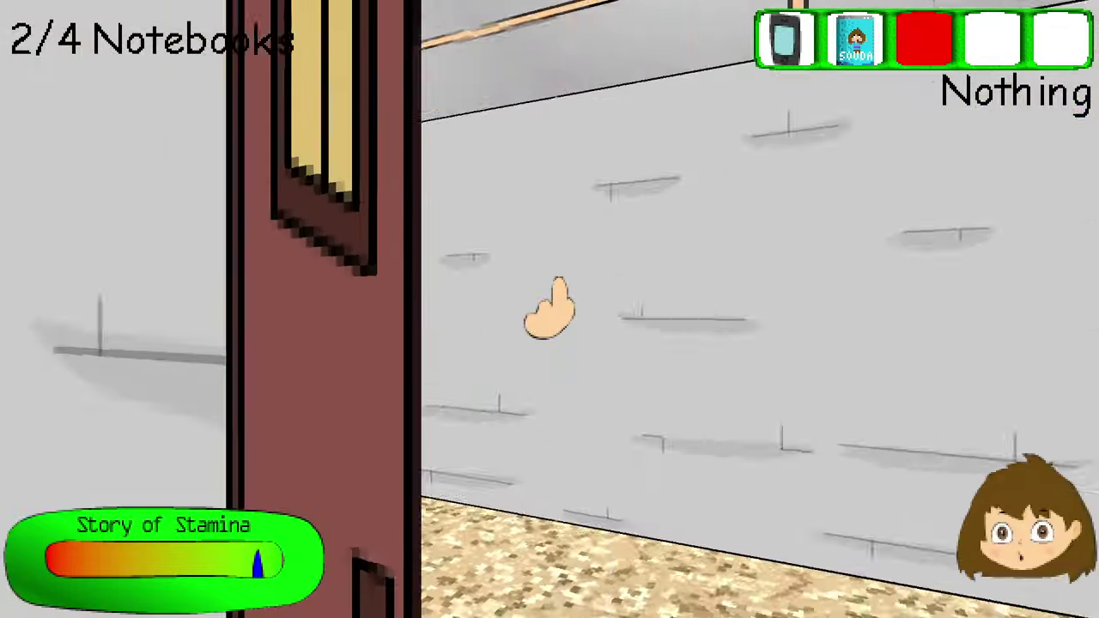
pyautogui.press('w')
pyautogui.press('w')
pyautogui.press('w')
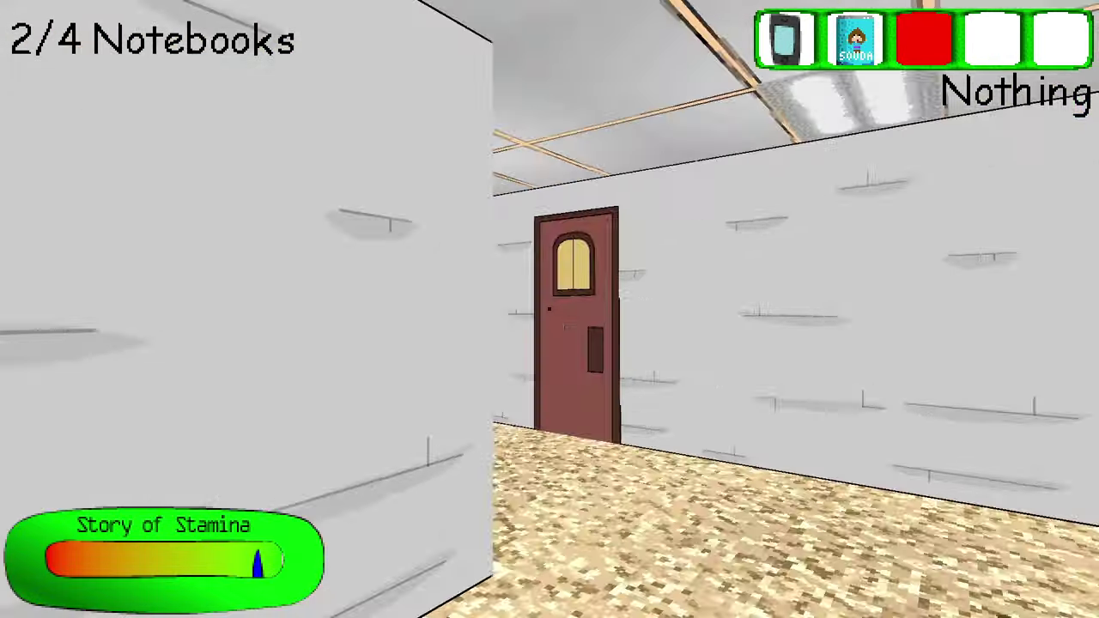
pyautogui.press('w')
pyautogui.press('w')
pyautogui.click(550, 309)
pyautogui.press('w')
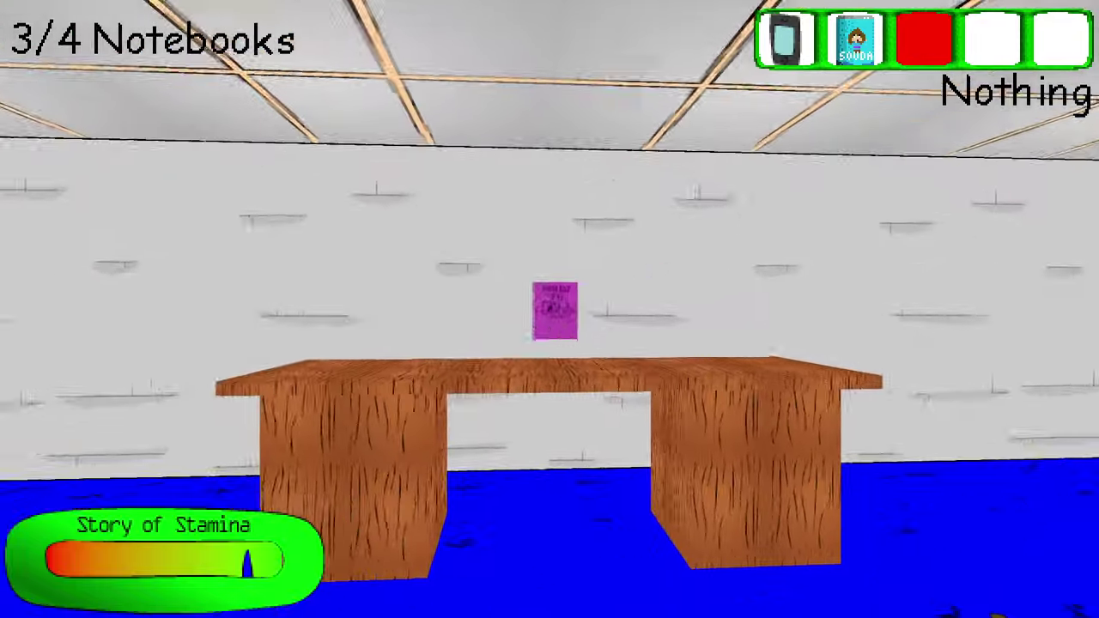
pyautogui.click(550, 309)
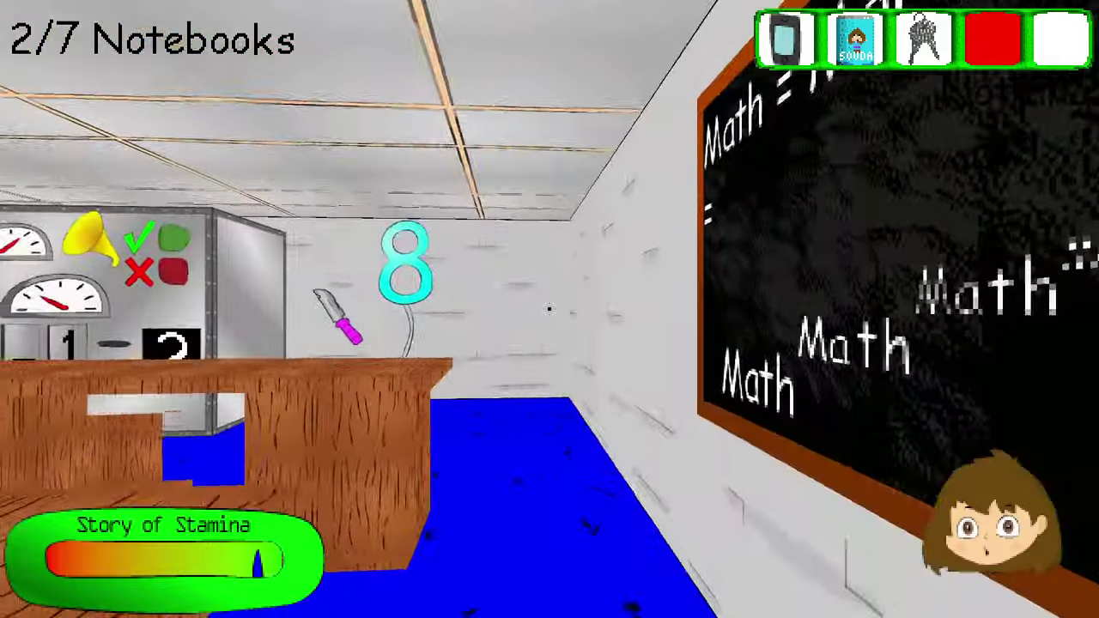
# - Pick up the Toy Knife from the desk and clear the jump-rope challenge
pyautogui.click(549, 309)
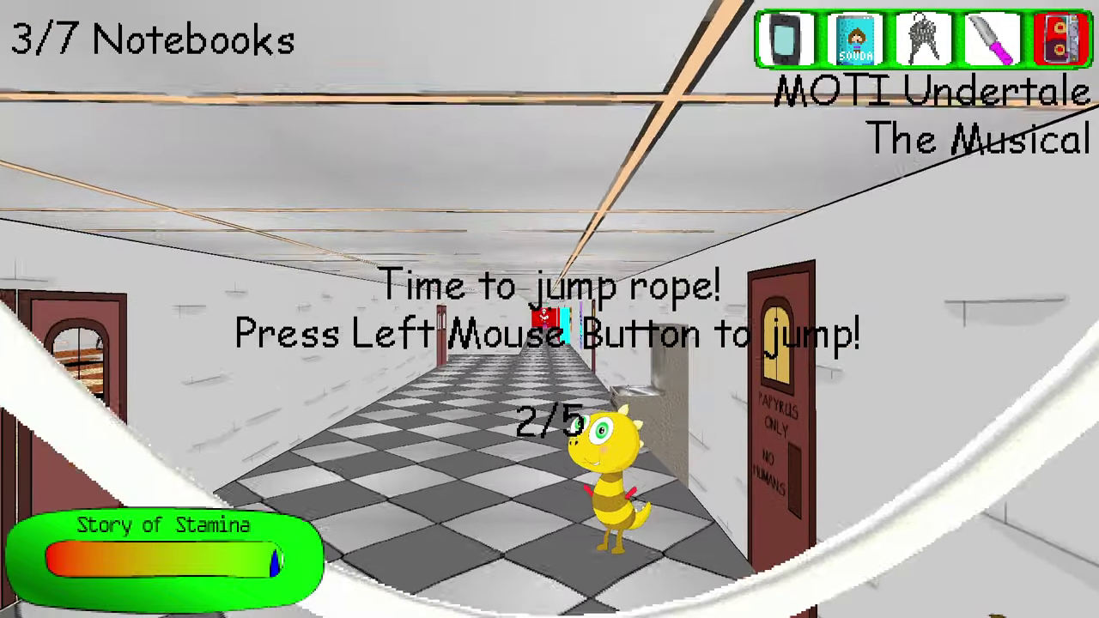
pyautogui.click(549, 309)
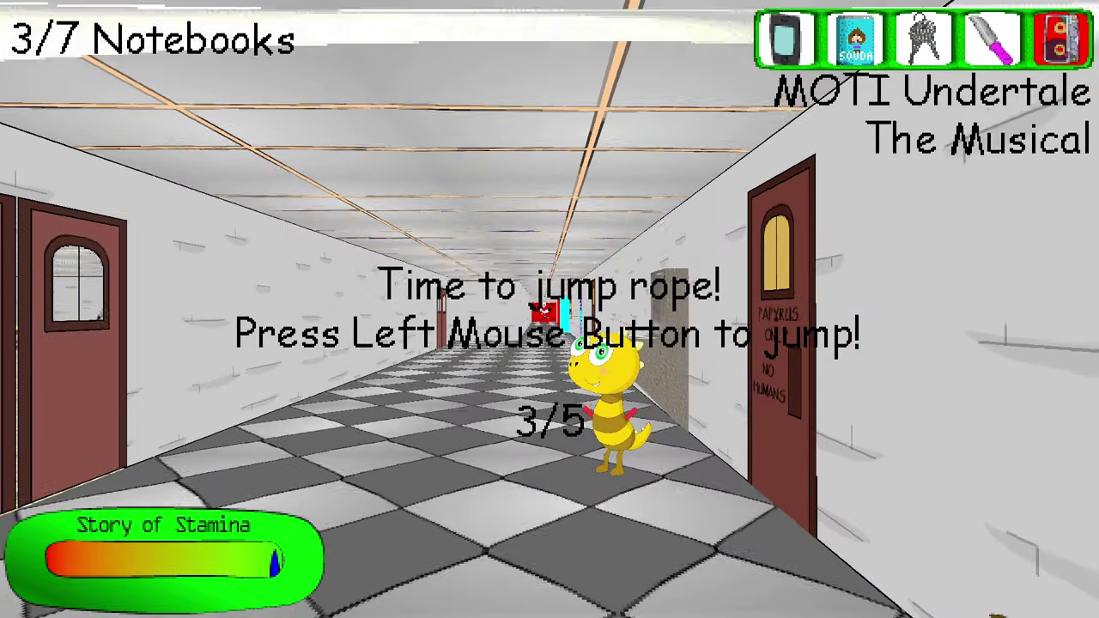
pyautogui.click(550, 309)
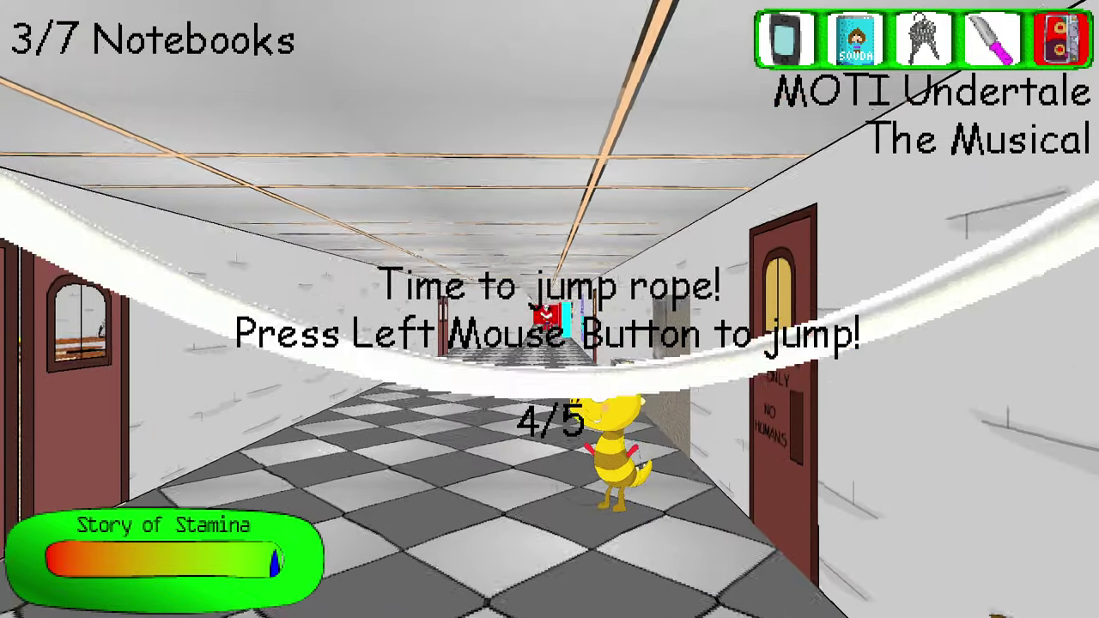
pyautogui.click(549, 309)
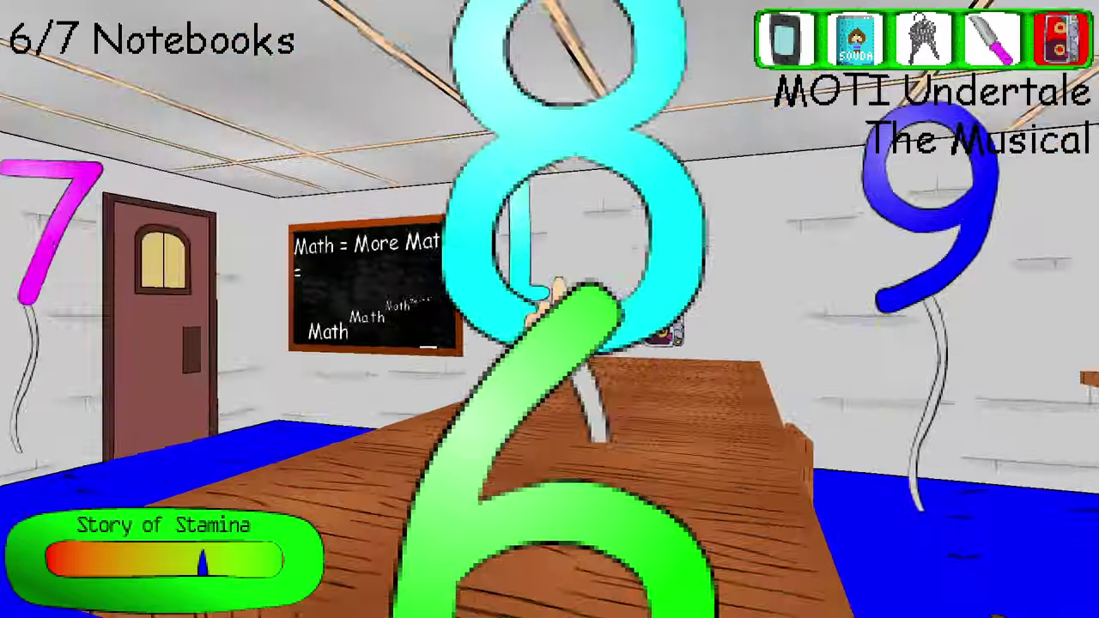
# - Put balloon 6 into the math machine for the seventh notebook
pyautogui.click(549, 309)
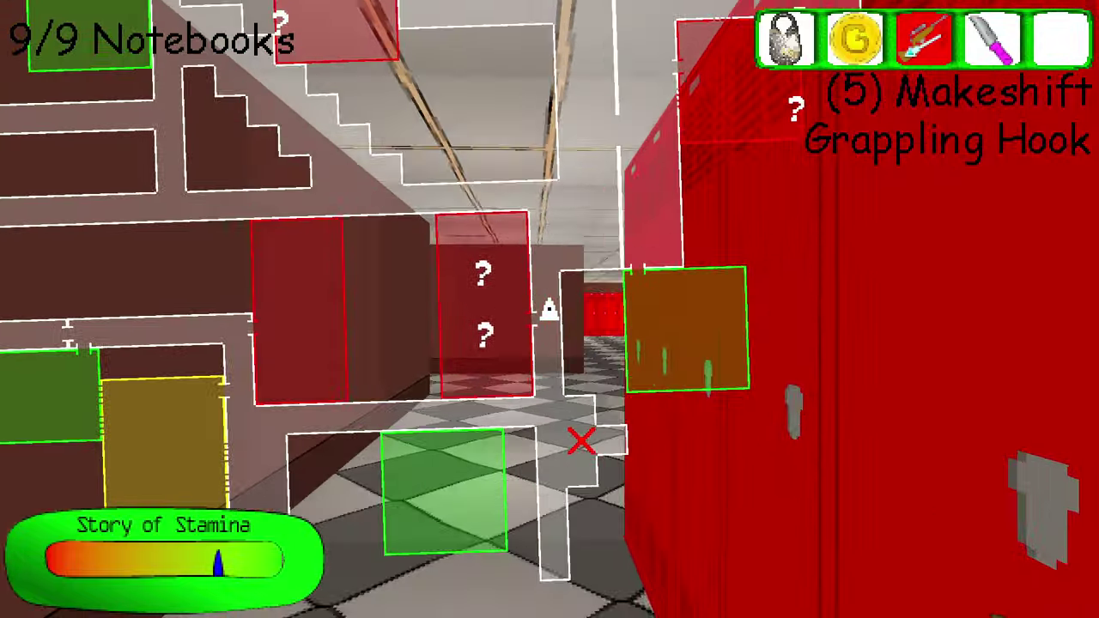
pyautogui.scroll(-1, 549, 309)
pyautogui.scroll(-1, 550, 309)
pyautogui.scroll(2, 549, 309)
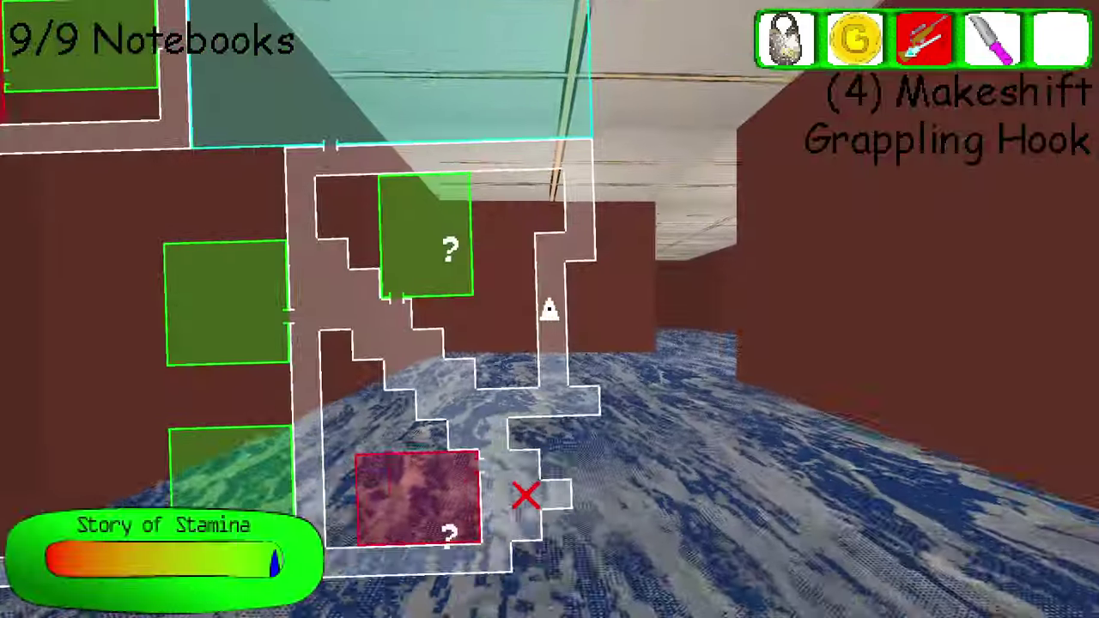
# - Check the full floor map twice to locate the exits
pyautogui.press('Tab')
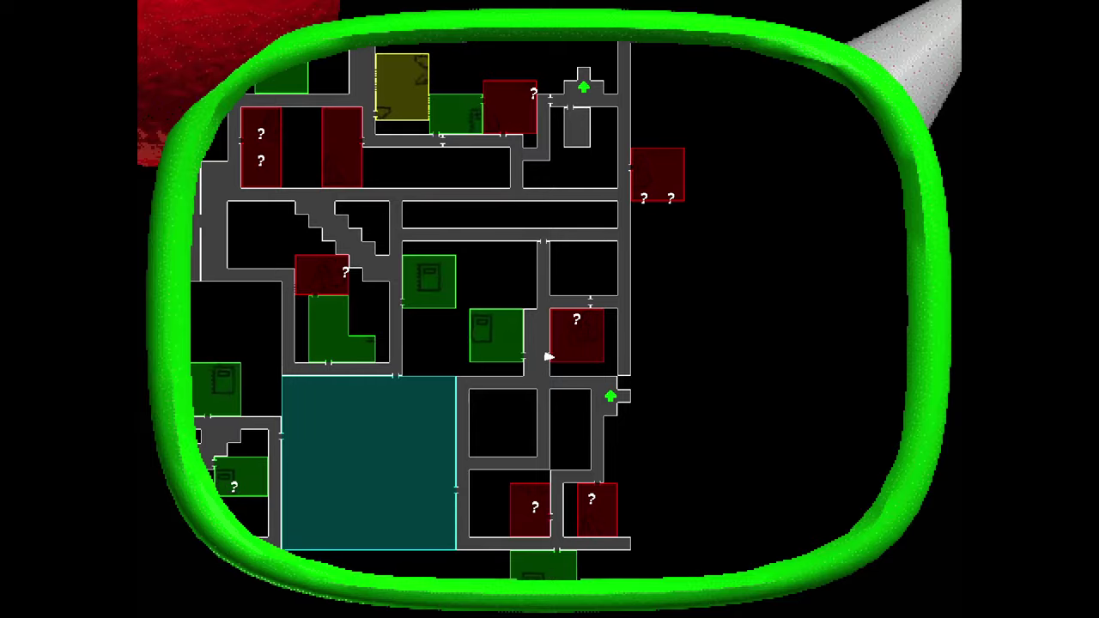
pyautogui.press('Tab')
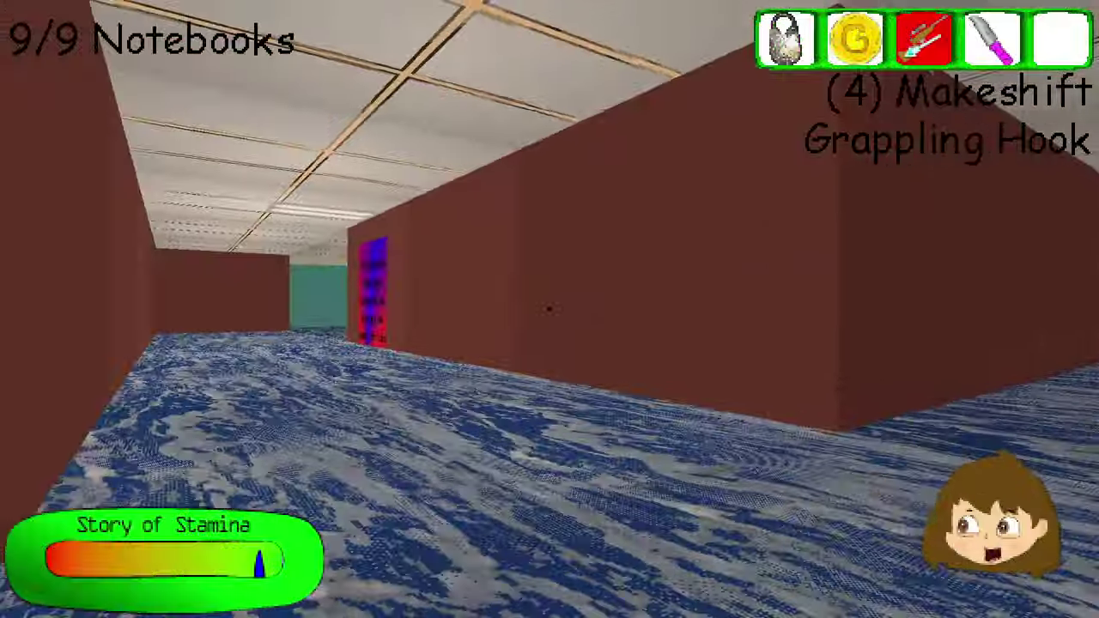
pyautogui.press('Tab')
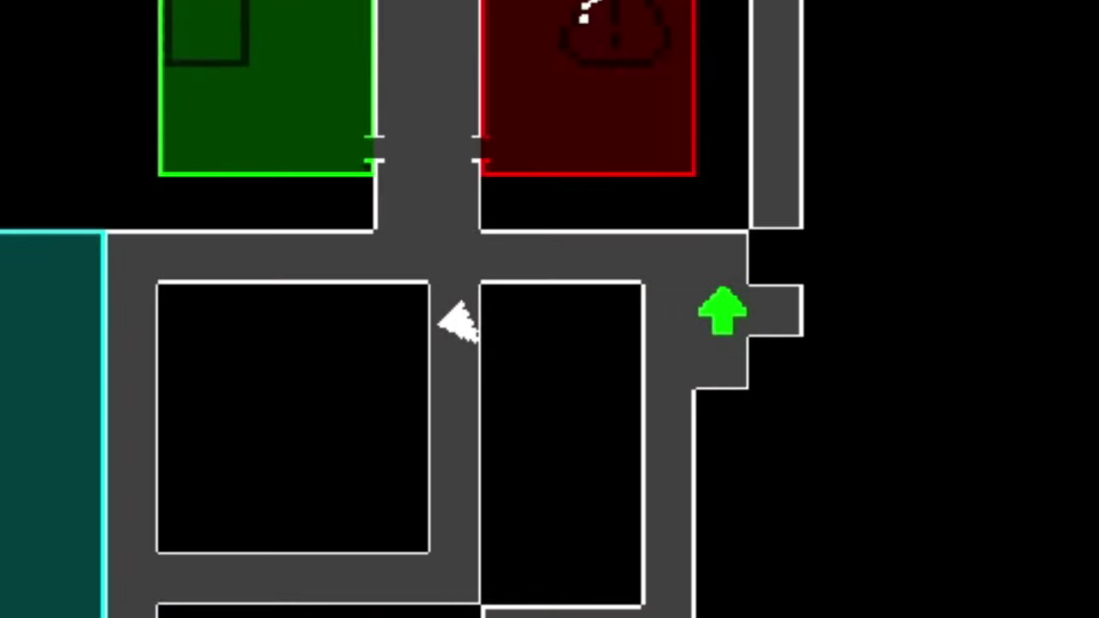
pyautogui.press('Tab')
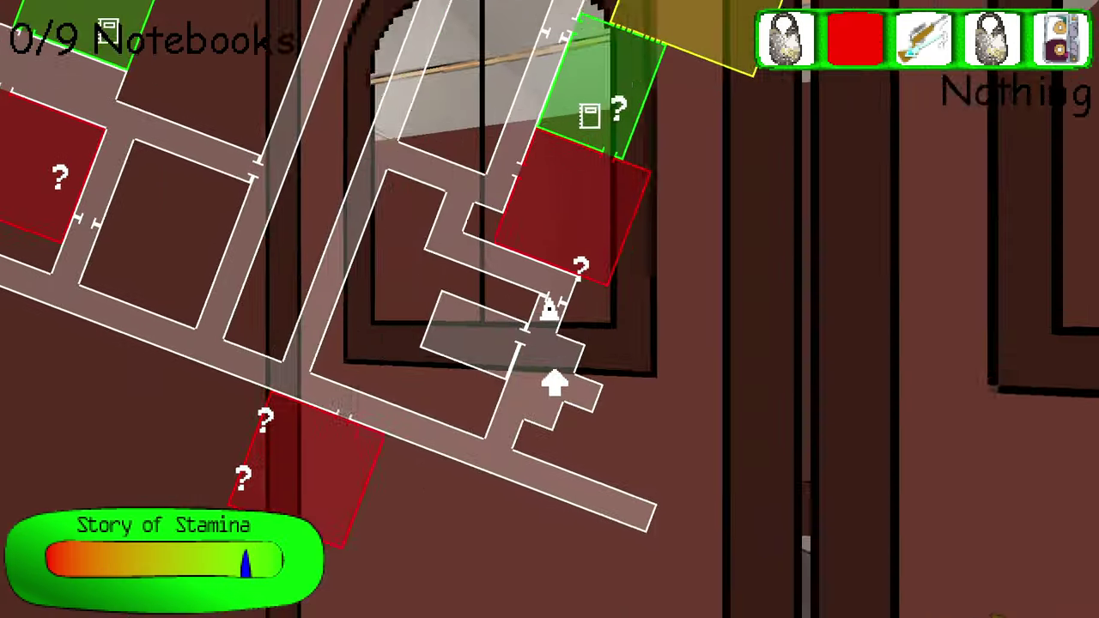
pyautogui.click(550, 309)
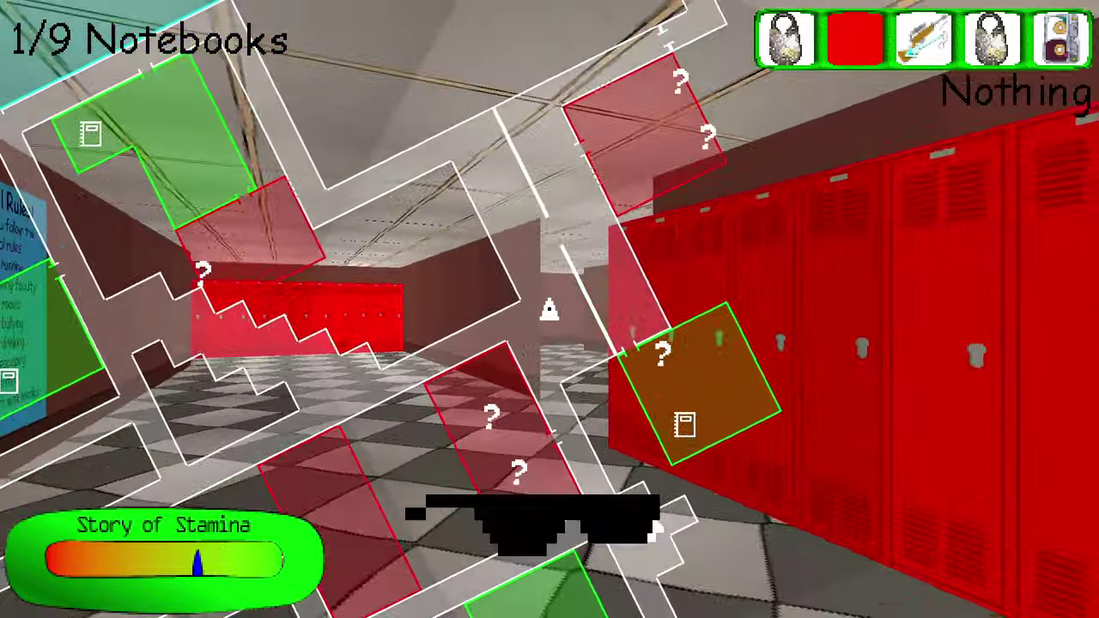
# - Use the held coin and answer the first classroom's math machine with a balloon
pyautogui.press('w')
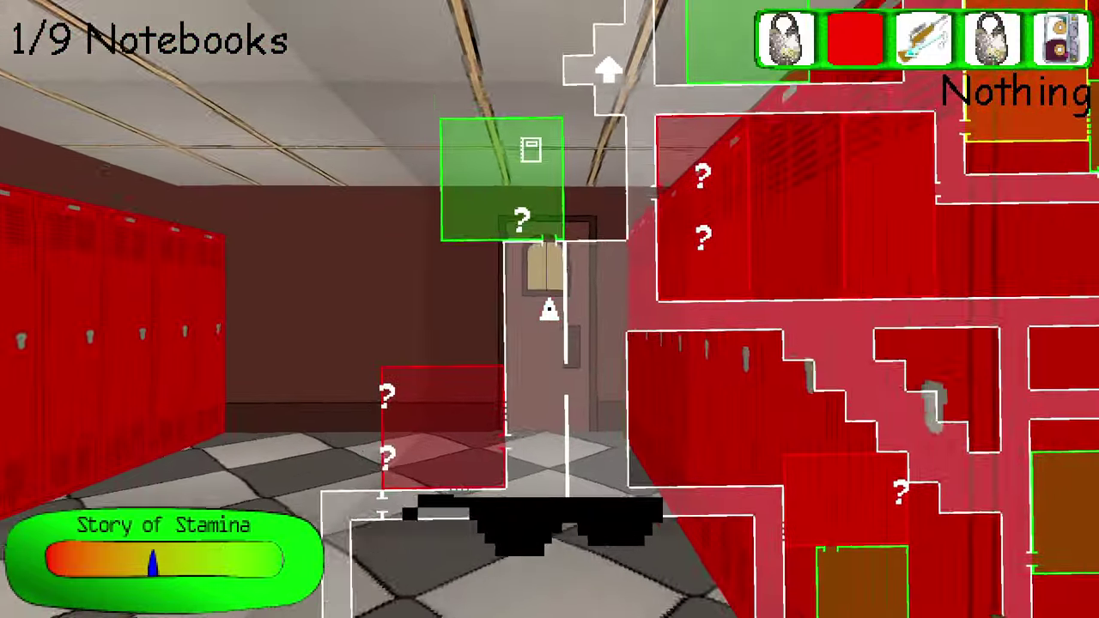
pyautogui.press('w')
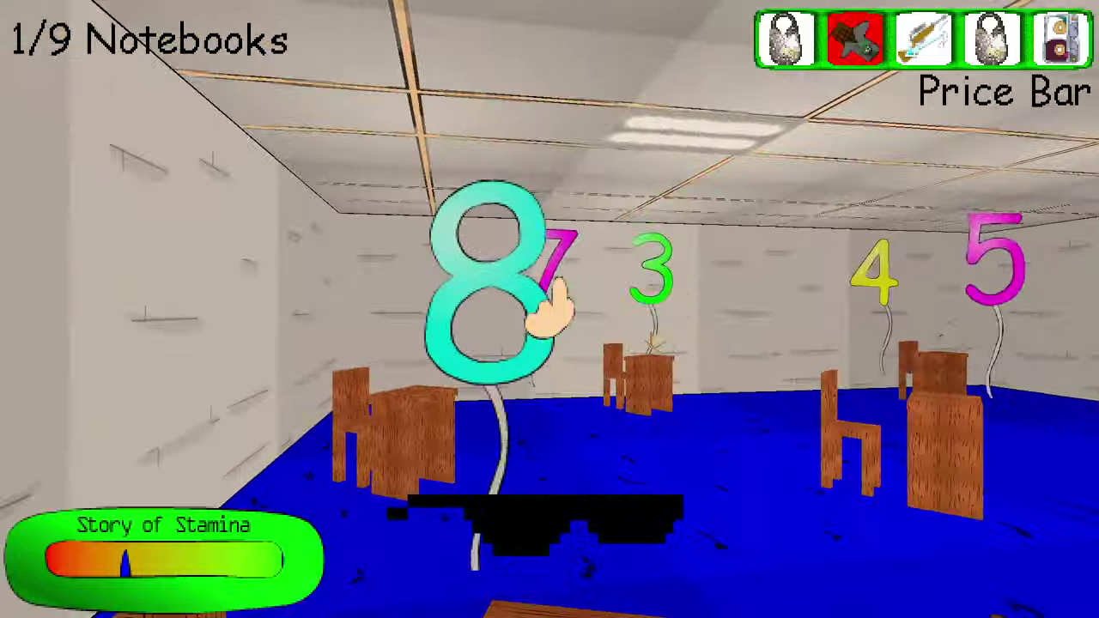
pyautogui.click(549, 309)
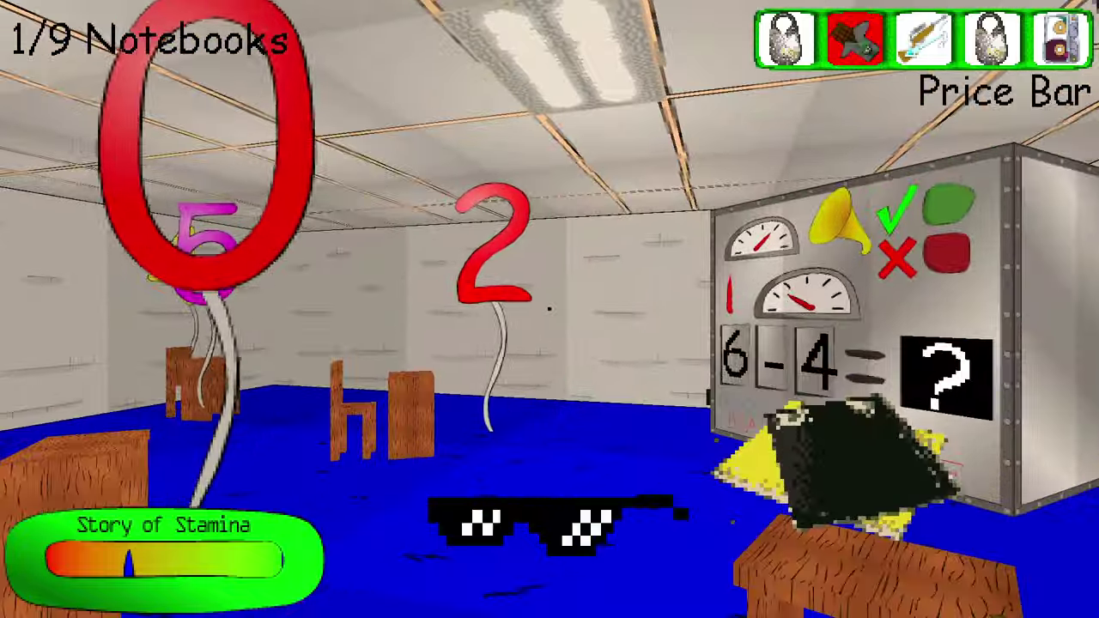
pyautogui.press('w')
pyautogui.click(549, 310)
pyautogui.press('w')
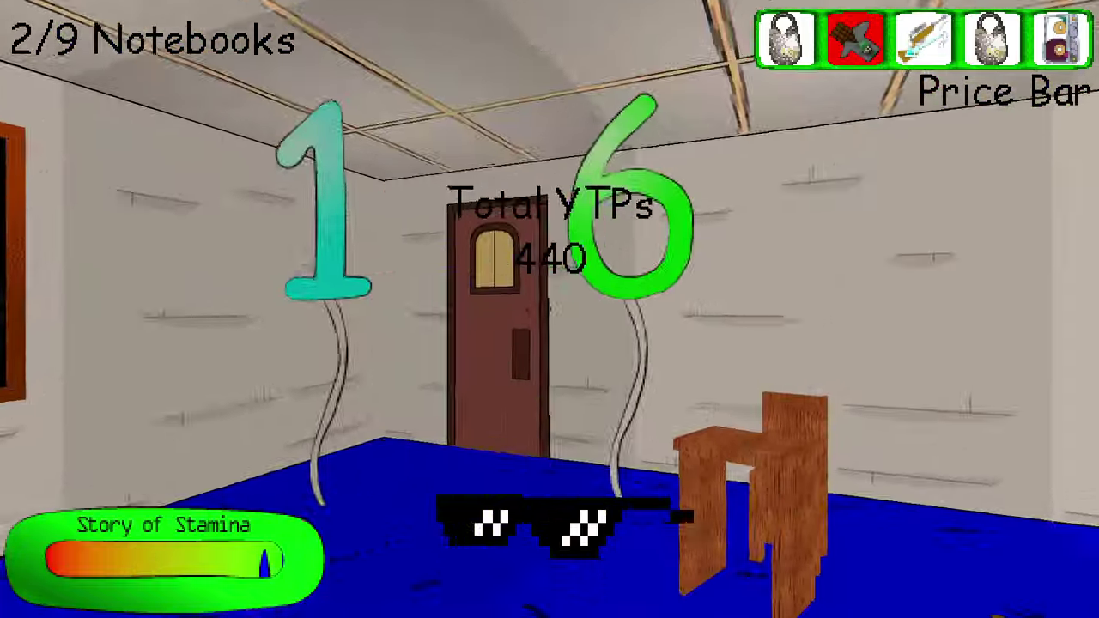
pyautogui.press('Tab')
# - Solve the next classroom's math machine, cross the library, and hold the grappling hook
pyautogui.press('w')
pyautogui.press('w')
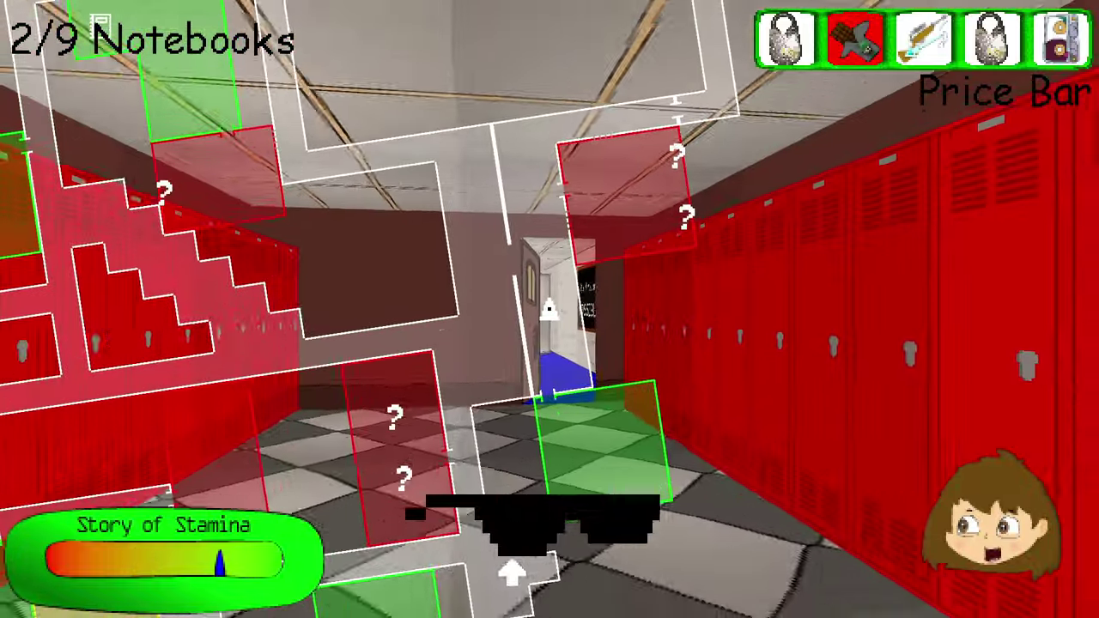
pyautogui.press('w')
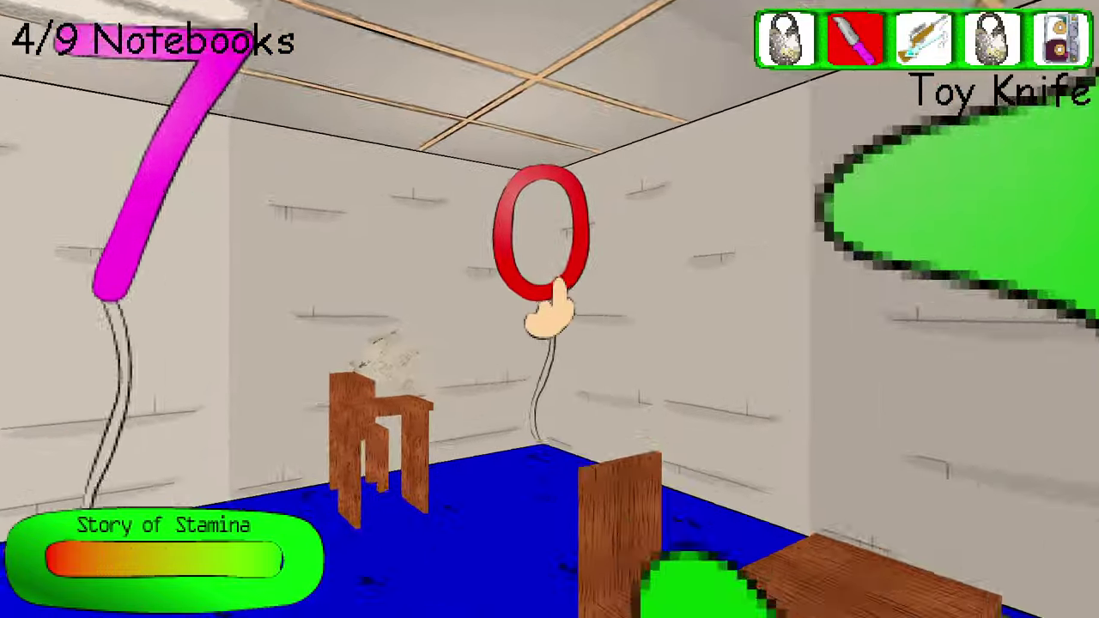
pyautogui.press('w')
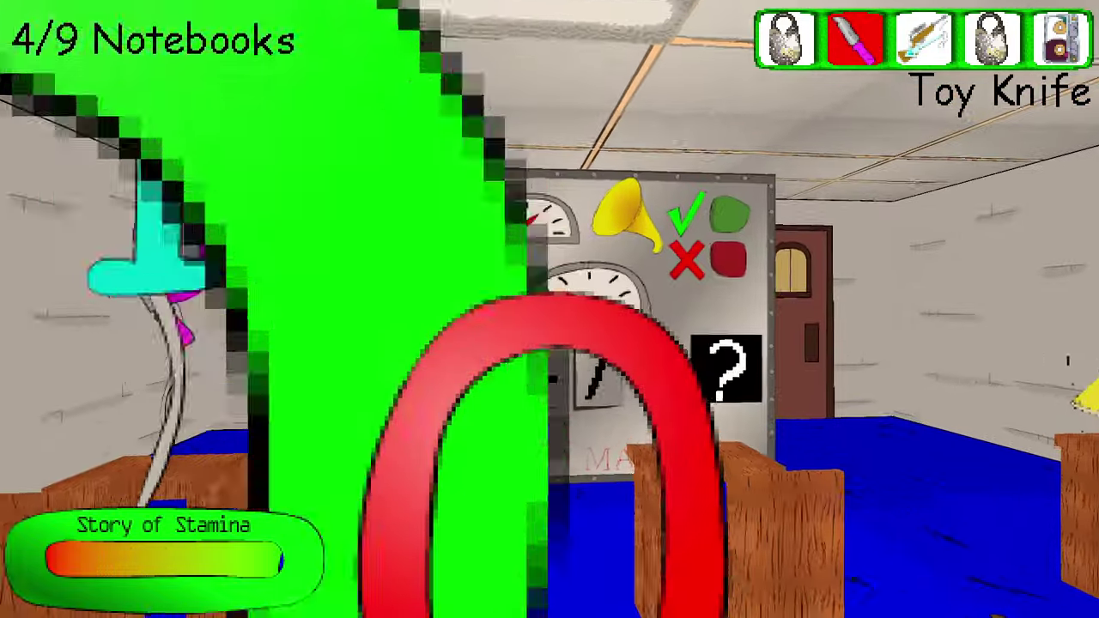
pyautogui.click(550, 309)
pyautogui.press('Tab')
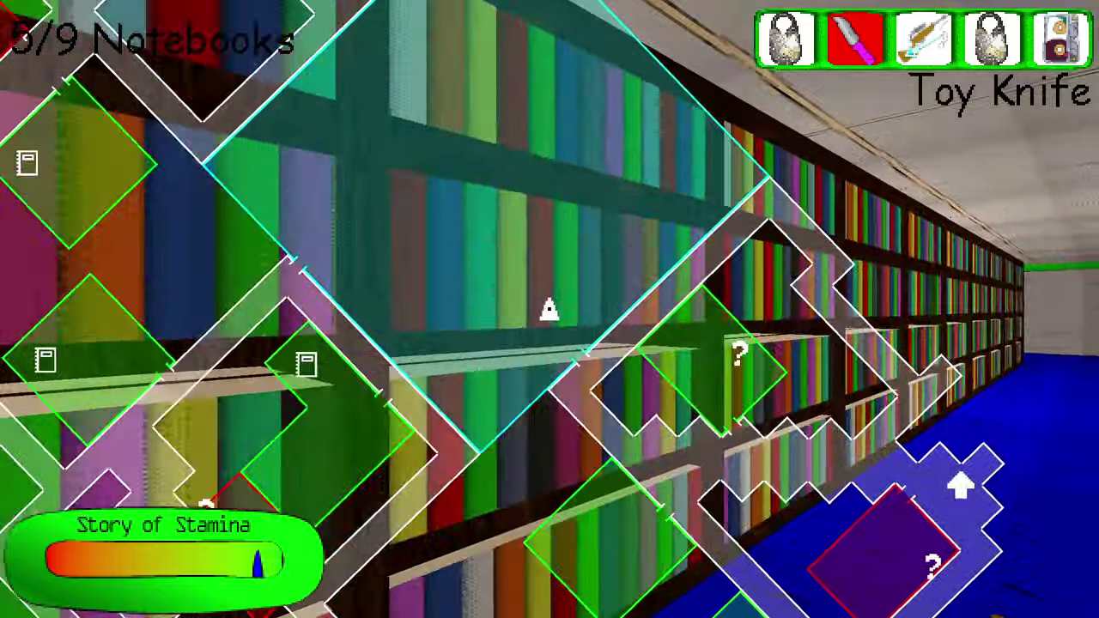
pyautogui.press('w')
pyautogui.press('w')
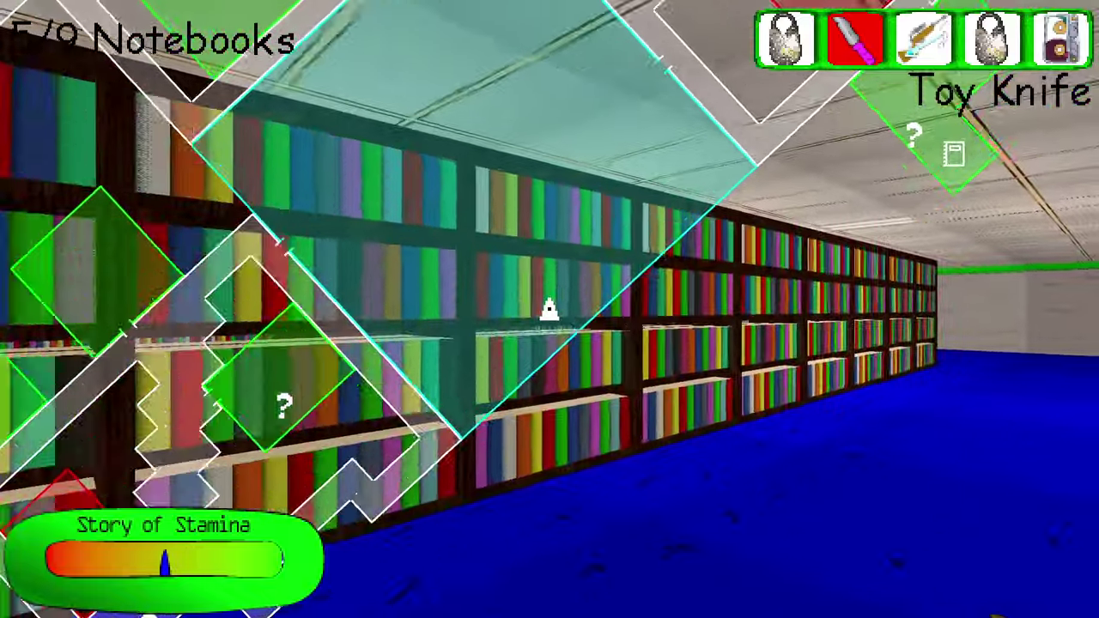
pyautogui.press('w')
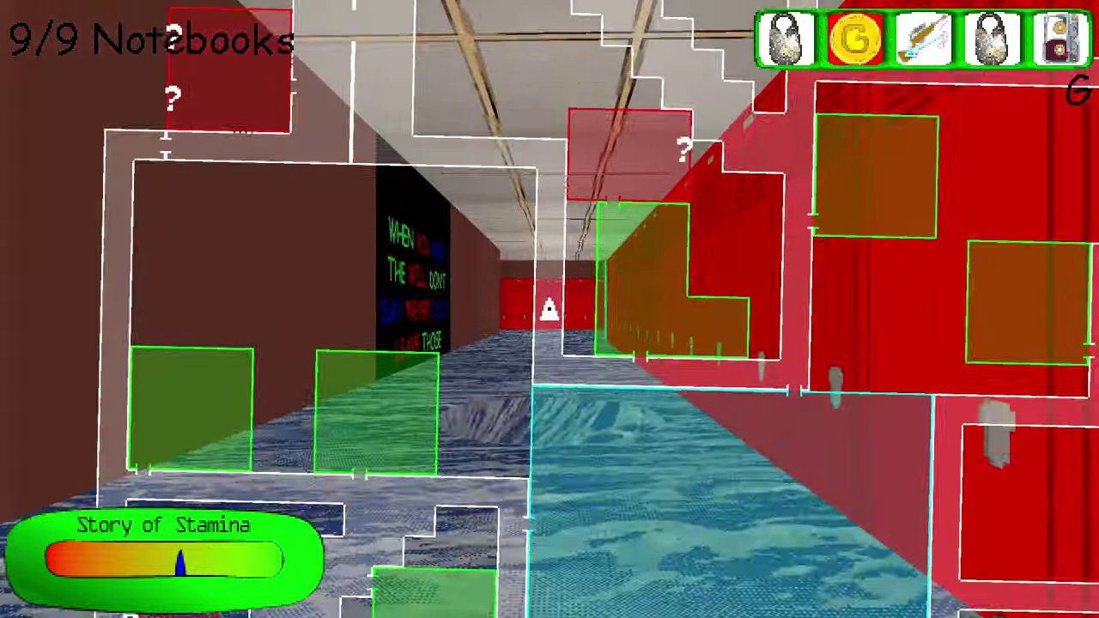
pyautogui.press('3')
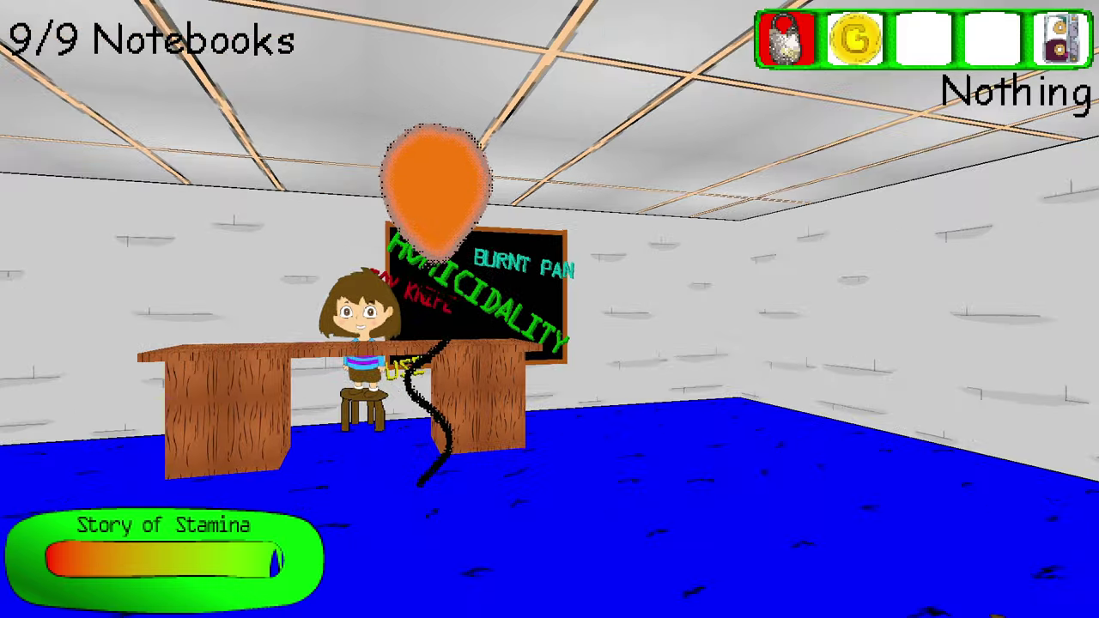
# - Untick the SOU Pack checkbox on the Texture Packs settings page
pyautogui.moveTo(549, 309); pyautogui.dragTo(549, 309)
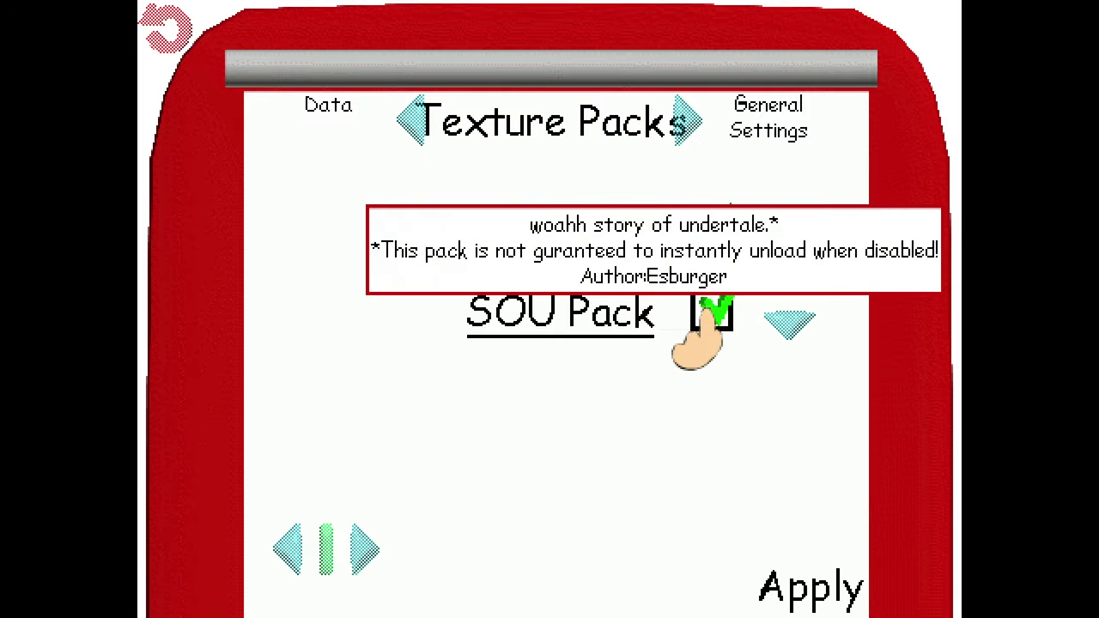
pyautogui.click(712, 311)
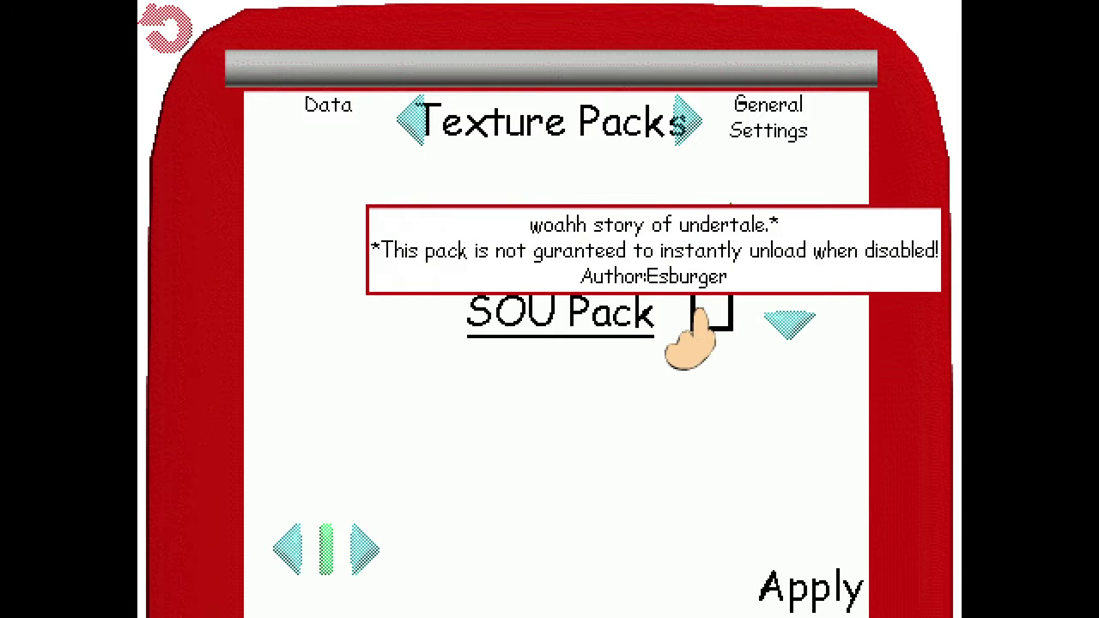